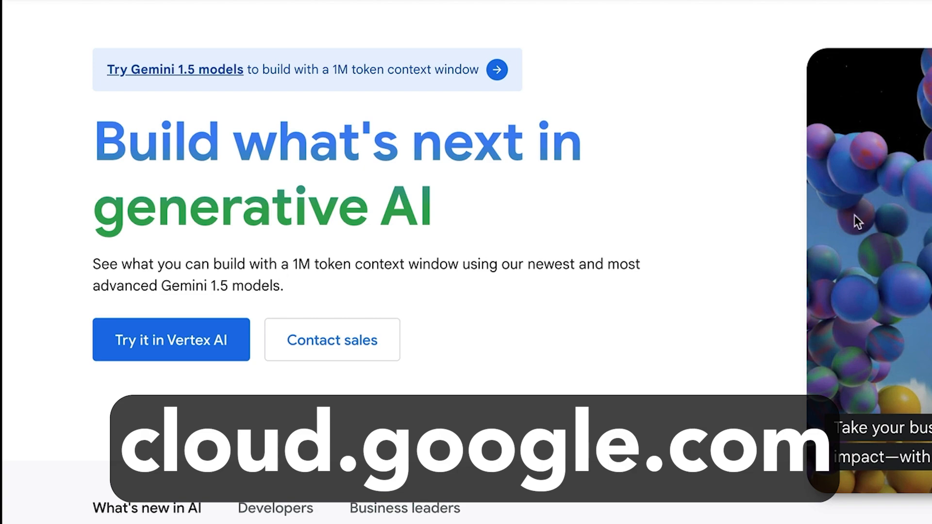
- Open the Google Cloud console from the Google Cloud home page
{"action": "scroll", "coordinate": [48, 341], "scroll_direction": "down", "scroll_amount": 3}
{"action": "scroll", "coordinate": [48, 341], "scroll_direction": "down", "scroll_amount": 10}
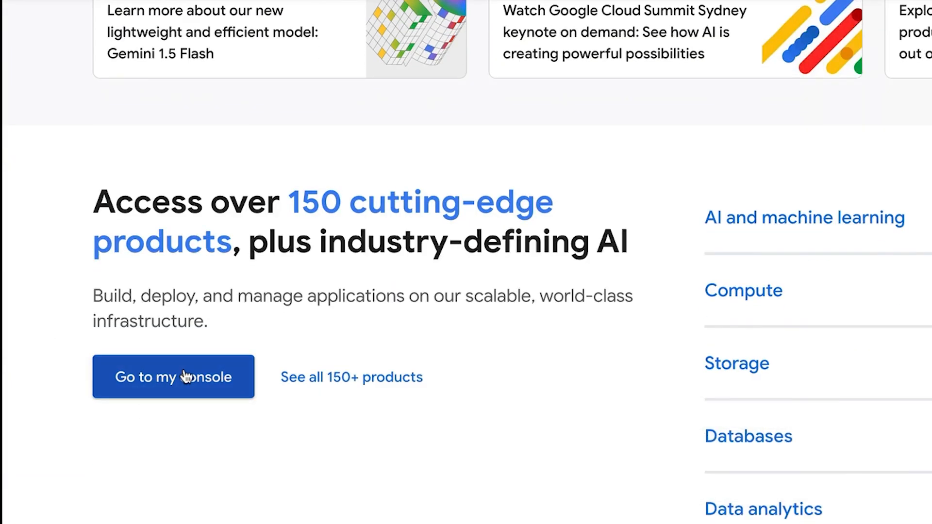
{"action": "left_click", "coordinate": [184, 377]}
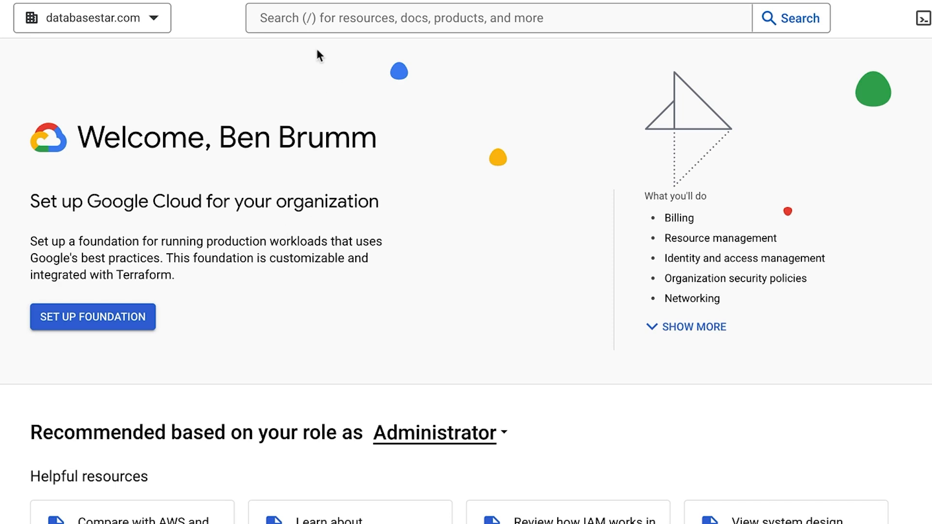
- Search the console for "sql", open the SQL managed database product and select the project My First Project
{"action": "left_click", "coordinate": [315, 20]}
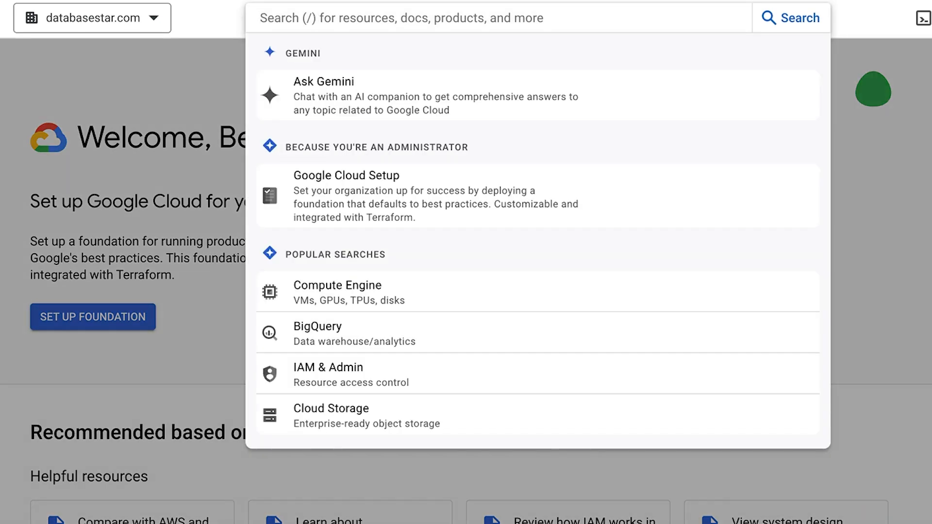
{"action": "type", "text": "sql"}
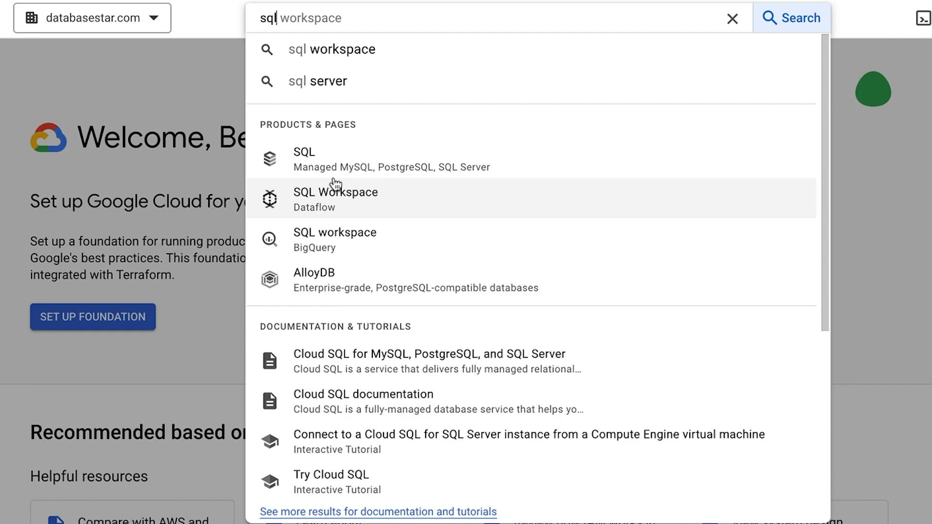
{"action": "left_click", "coordinate": [326, 173]}
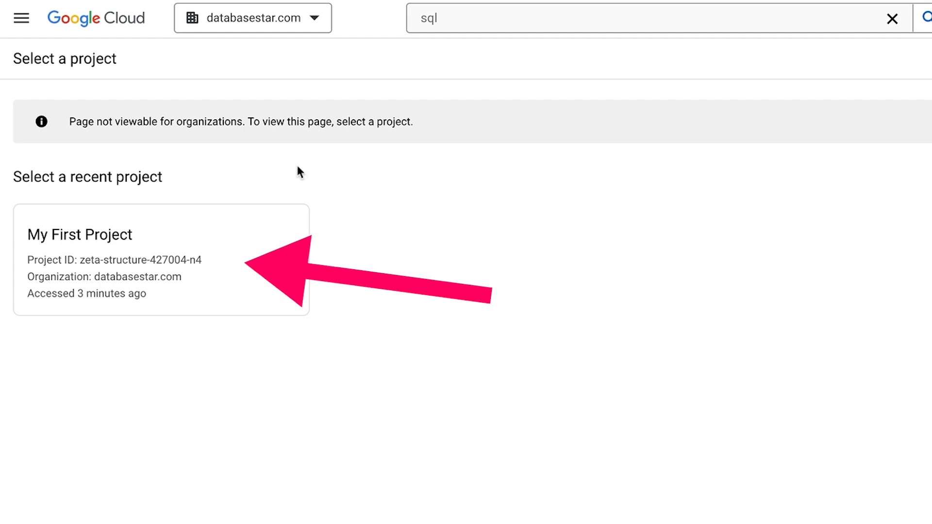
{"action": "left_click", "coordinate": [115, 240]}
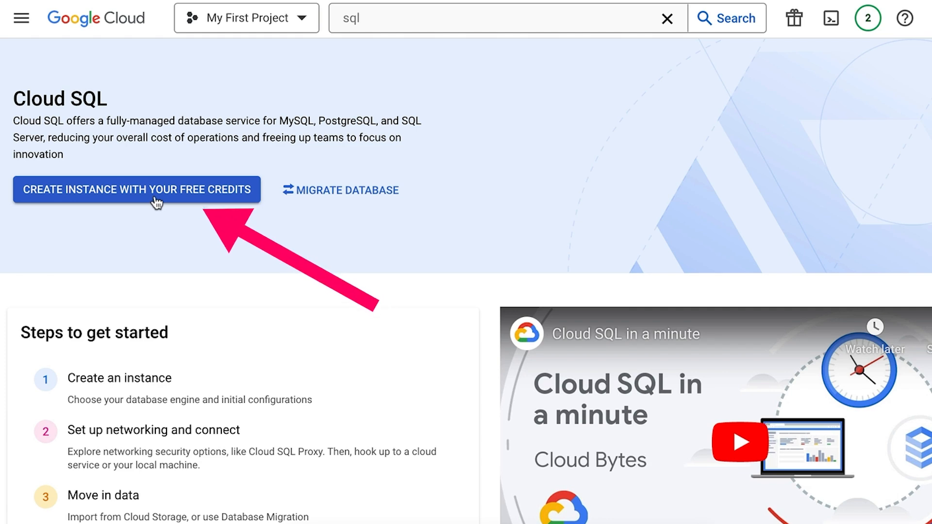
- Start a new Cloud SQL instance with the free credits, choose MySQL as the engine and enable the Compute Engine API
{"action": "left_click", "coordinate": [156, 203]}
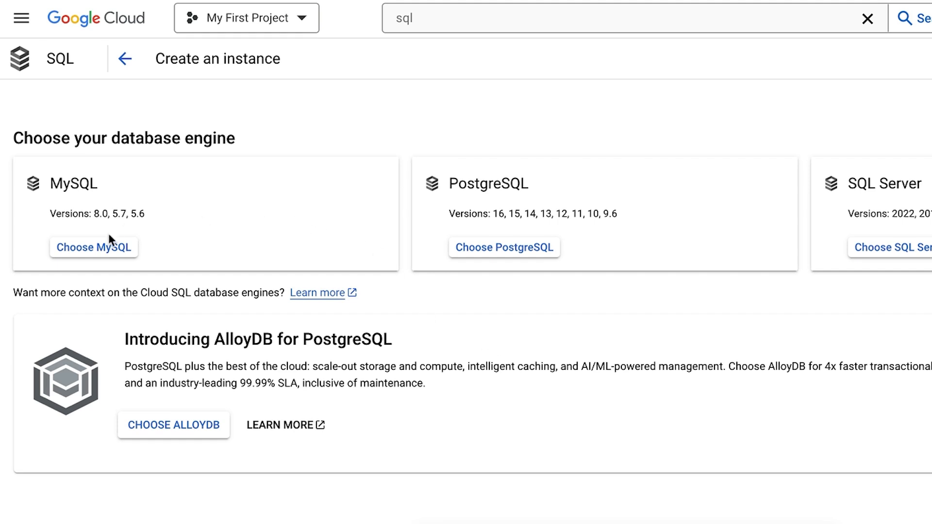
{"action": "left_click", "coordinate": [104, 248]}
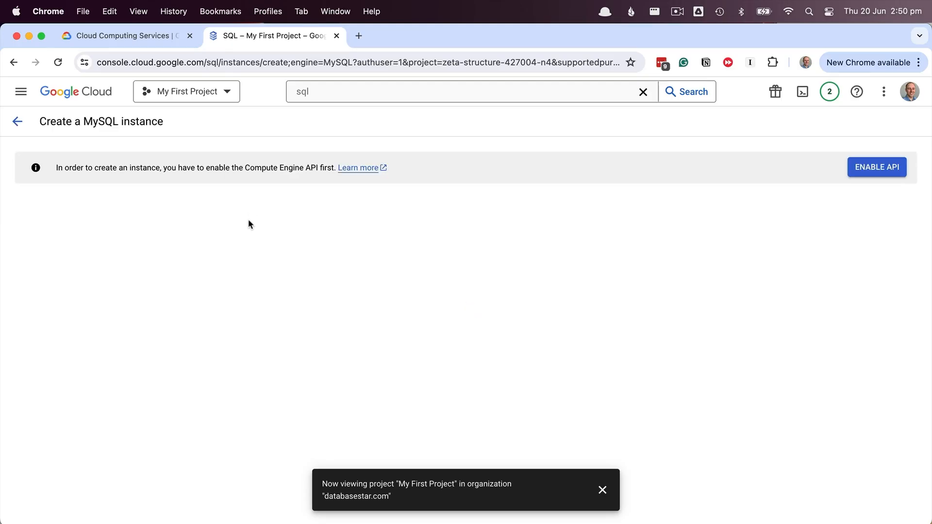
{"action": "left_click", "coordinate": [870, 172]}
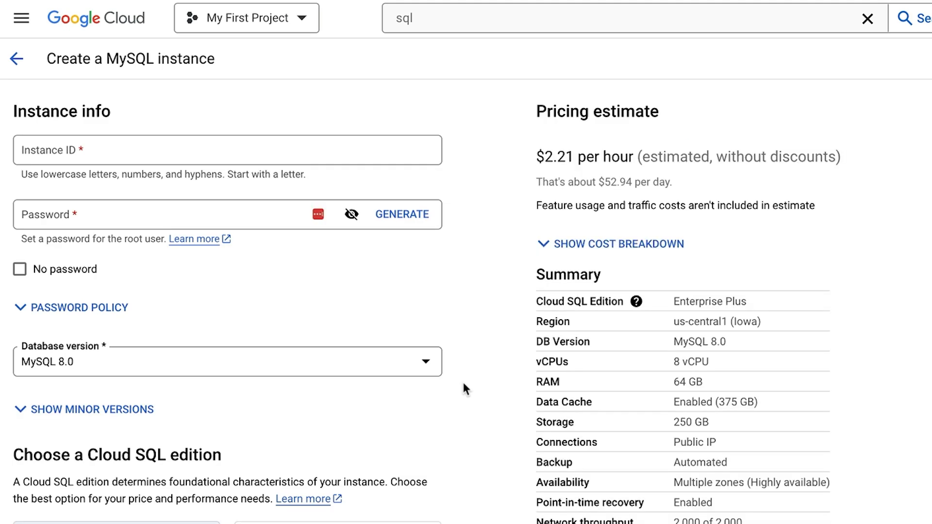
- Set the instance ID to databasestarmysql and enter the root user's password
{"action": "left_click", "coordinate": [96, 148]}
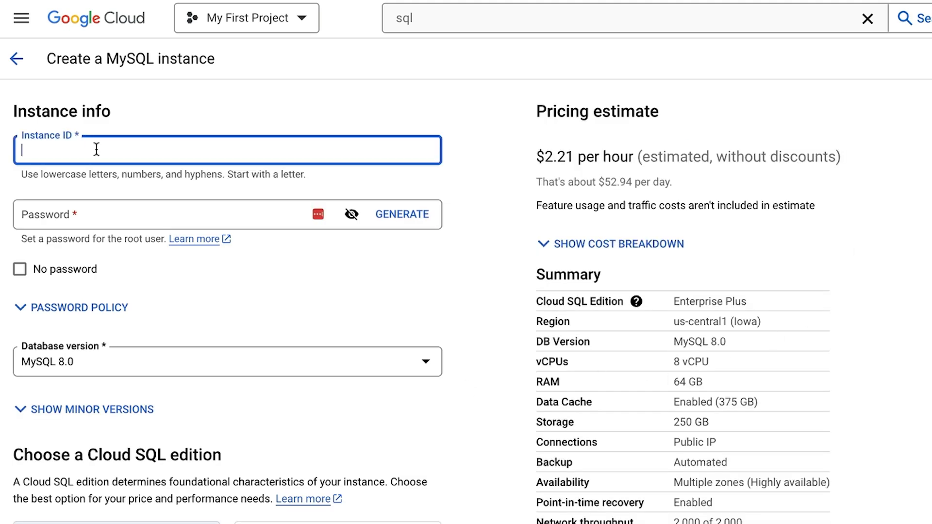
{"action": "type", "text": "databasestarmysql"}
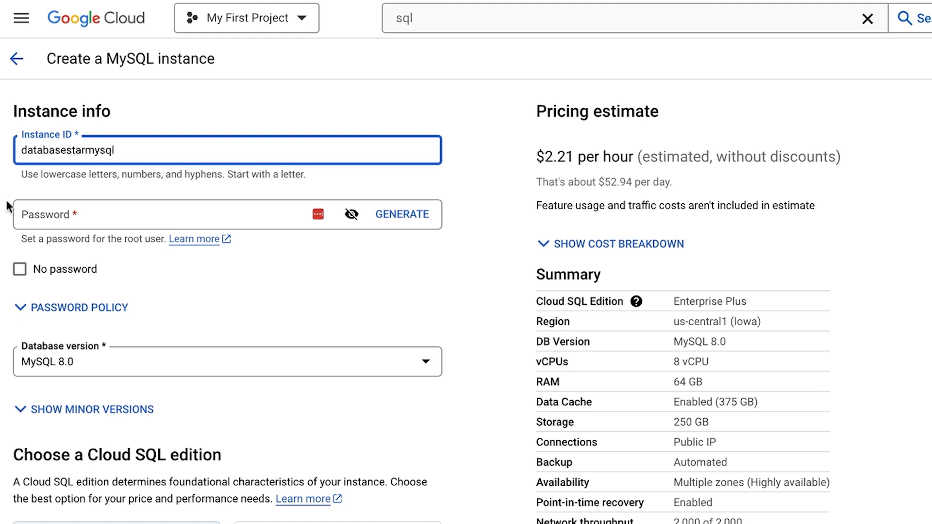
{"action": "left_click", "coordinate": [57, 212]}
{"action": "type", "text": "••••••••••"}
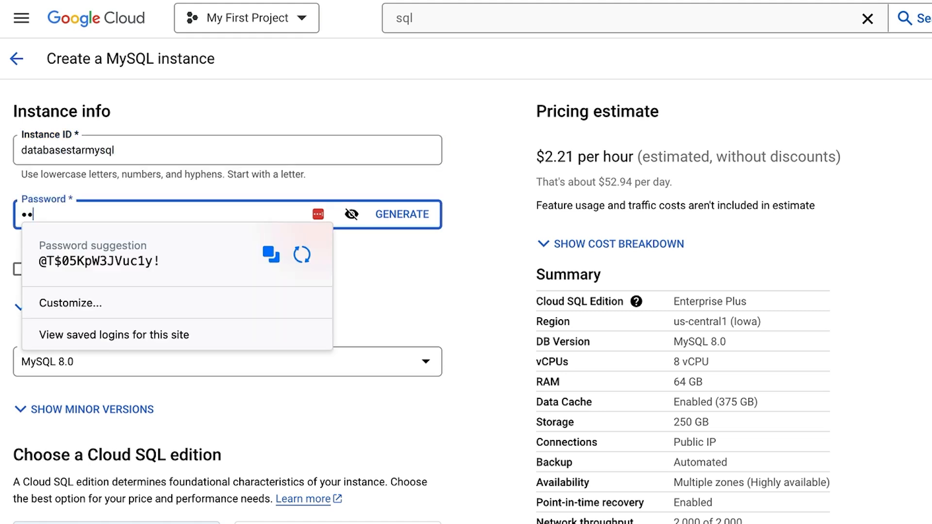
{"action": "left_click", "coordinate": [468, 136]}
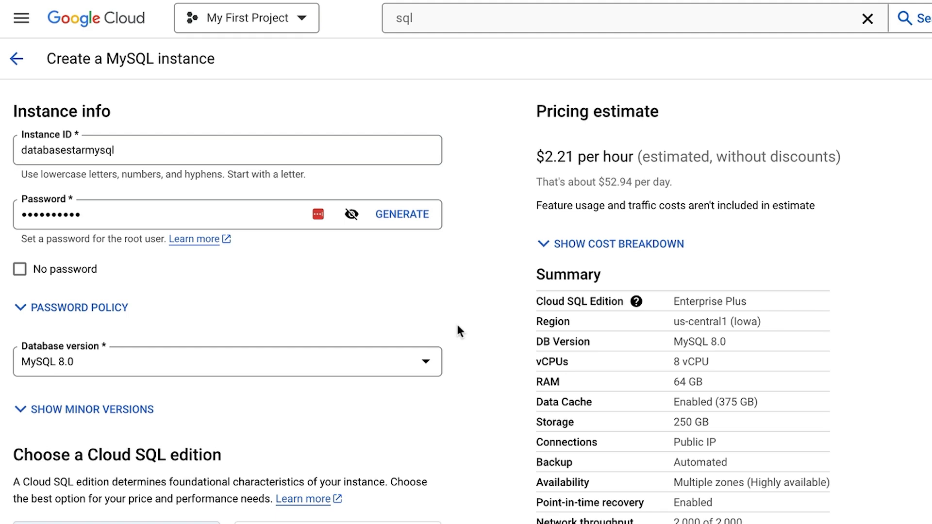
- Choose the Enterprise edition of Cloud SQL for the new instance
{"action": "scroll", "coordinate": [231, 289], "scroll_direction": "down", "scroll_amount": 3}
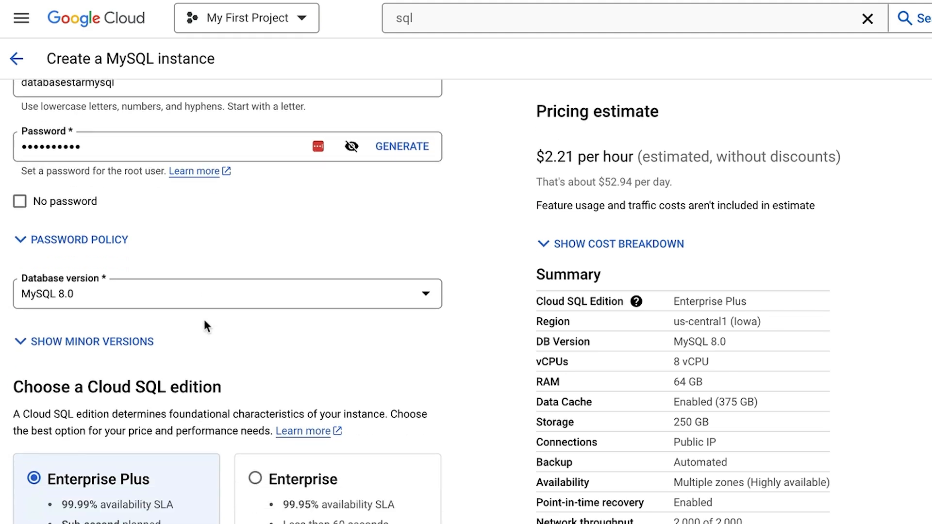
{"action": "scroll", "coordinate": [258, 311], "scroll_direction": "down", "scroll_amount": 5}
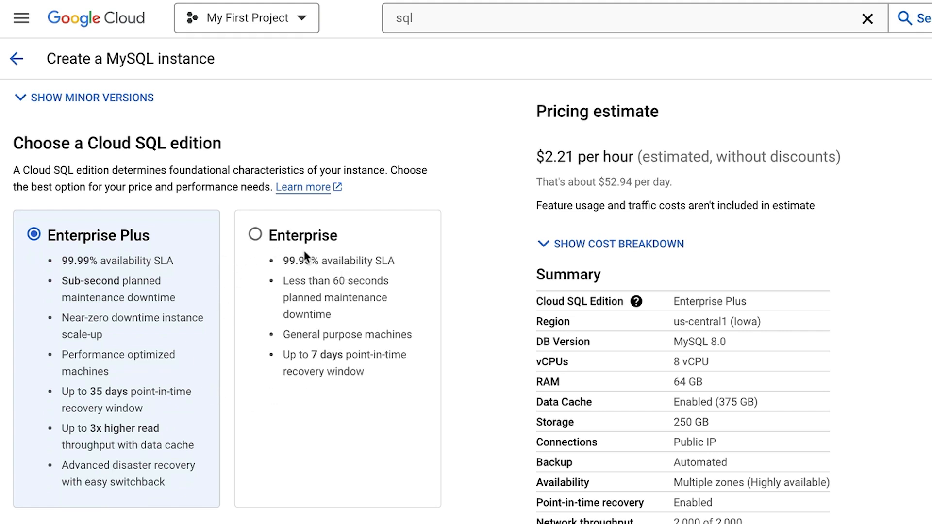
{"action": "left_click", "coordinate": [257, 235]}
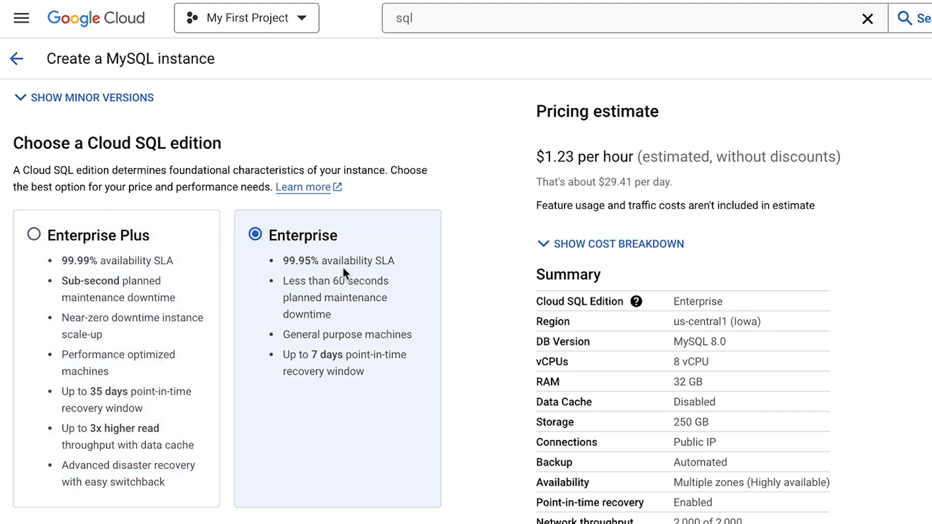
- Apply the Sandbox preset to the Enterprise edition
{"action": "scroll", "coordinate": [315, 435], "scroll_direction": "down", "scroll_amount": 3}
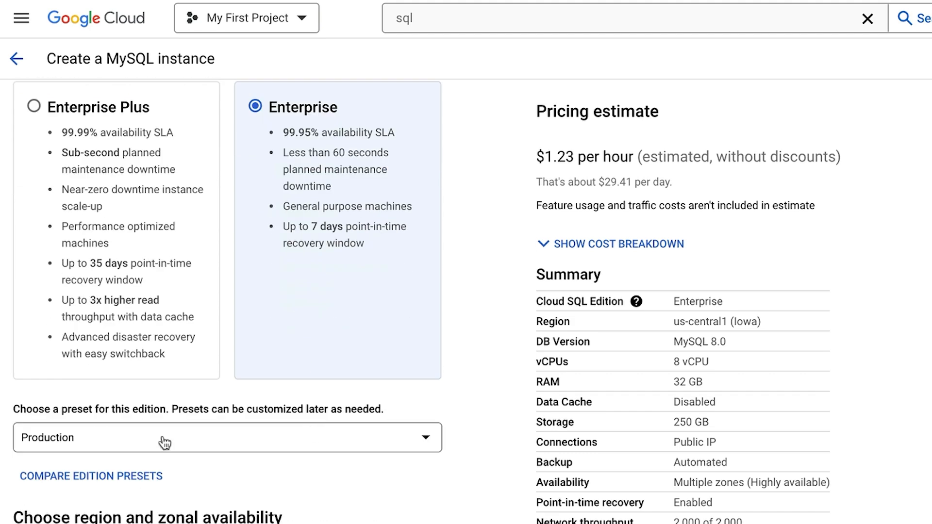
{"action": "left_click", "coordinate": [110, 436]}
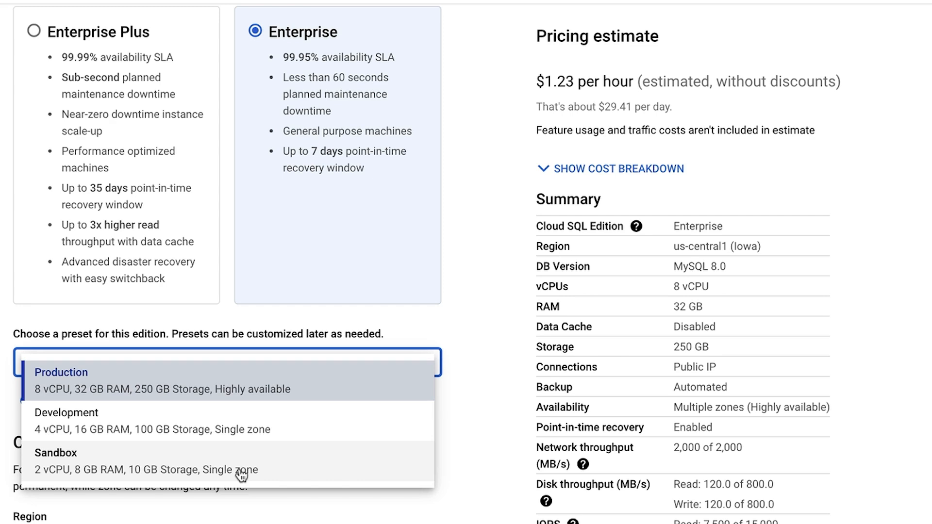
{"action": "left_click", "coordinate": [150, 469]}
{"action": "scroll", "coordinate": [312, 389], "scroll_direction": "down", "scroll_amount": 2}
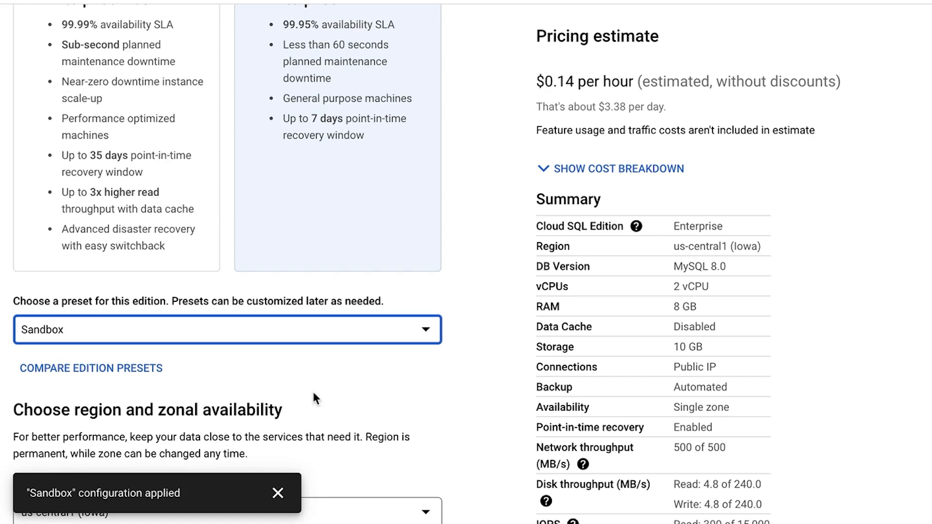
{"action": "left_click", "coordinate": [277, 435]}
- Create the MySQL instance, keeping the us-central1 (Iowa) region and single-zone availability
{"action": "scroll", "coordinate": [326, 437], "scroll_direction": "down", "scroll_amount": 1}
{"action": "scroll", "coordinate": [327, 383], "scroll_direction": "down", "scroll_amount": 2}
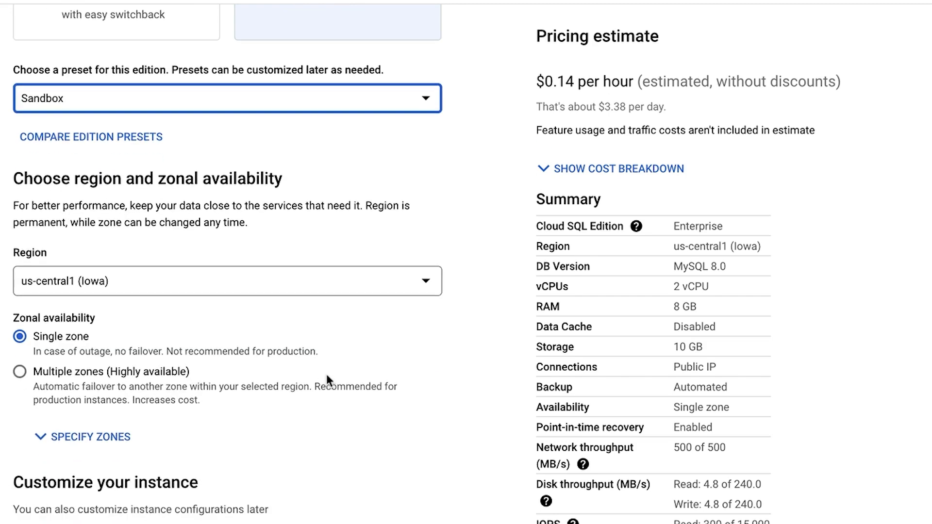
{"action": "scroll", "coordinate": [337, 373], "scroll_direction": "down", "scroll_amount": 1}
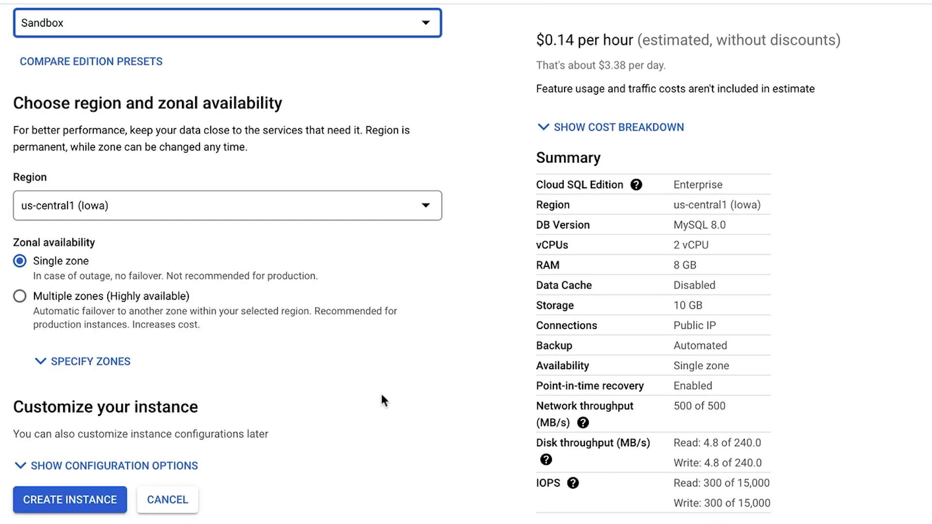
{"action": "left_click", "coordinate": [74, 500]}
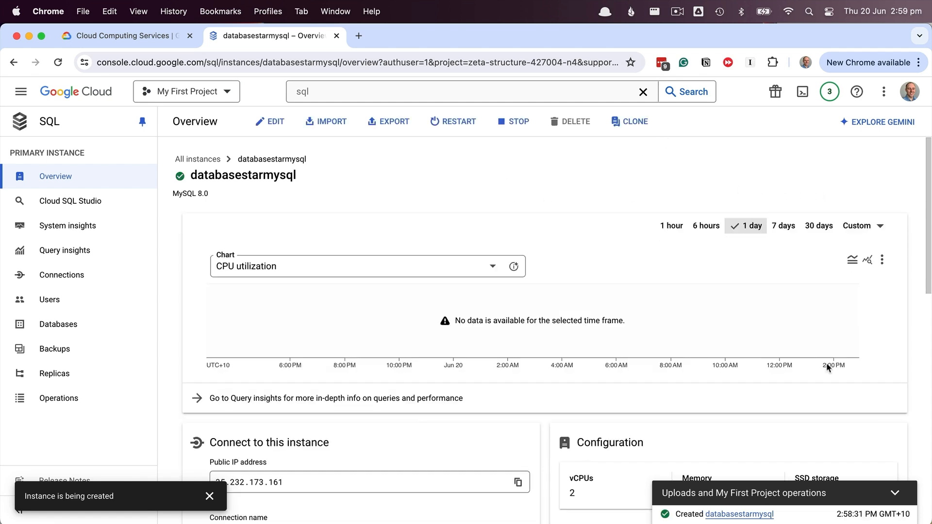
- Dismiss the creation notices and open the Networking settings of the databasestarmysql instance's connections
{"action": "left_click", "coordinate": [209, 496]}
{"action": "left_click", "coordinate": [901, 493]}
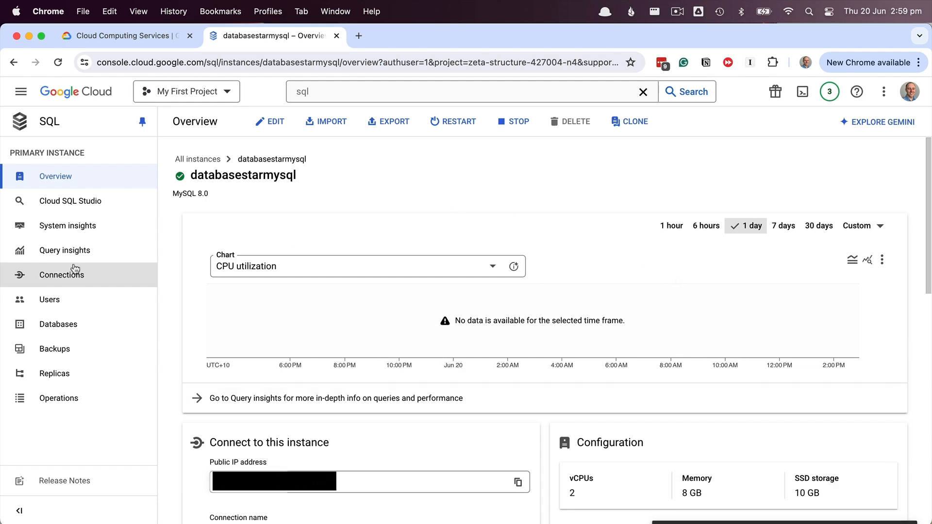
{"action": "left_click", "coordinate": [61, 273]}
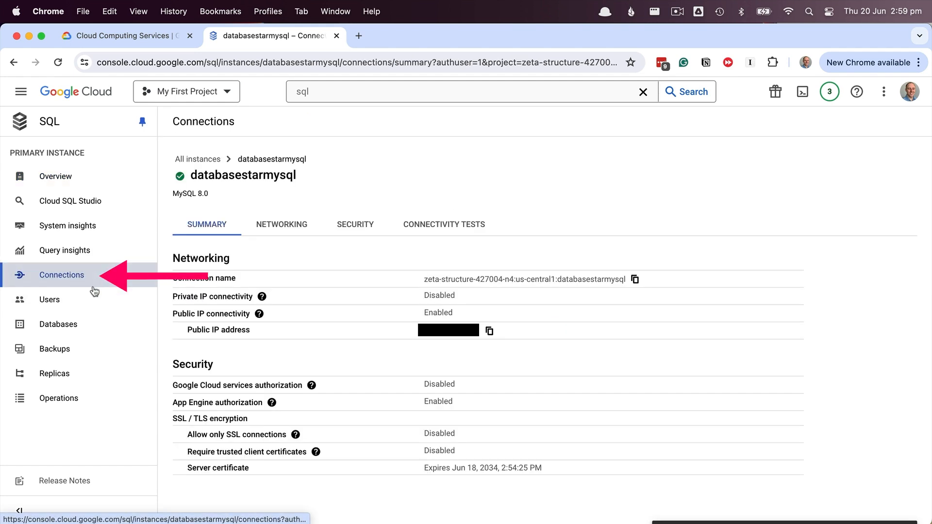
{"action": "left_click", "coordinate": [277, 227]}
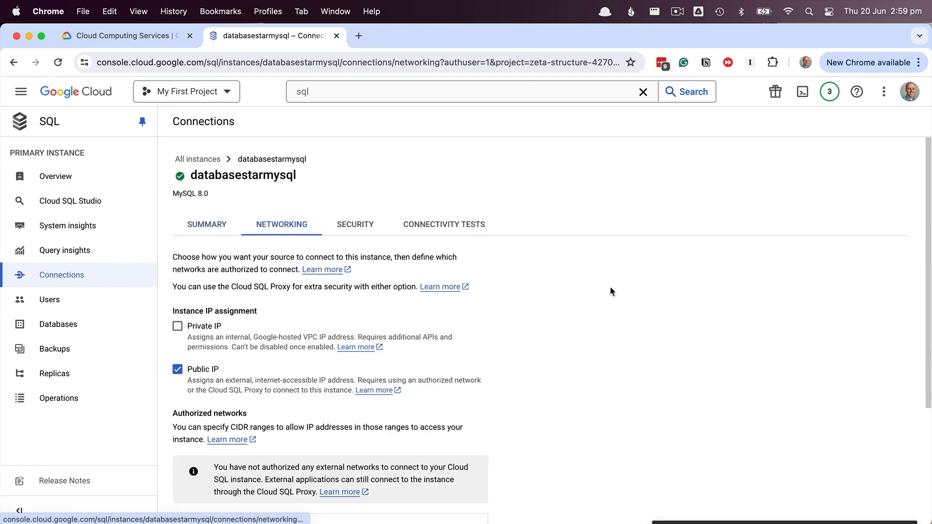
- Add a new authorized network and name it My Laptop
{"action": "scroll", "coordinate": [621, 354], "scroll_direction": "down", "scroll_amount": 3}
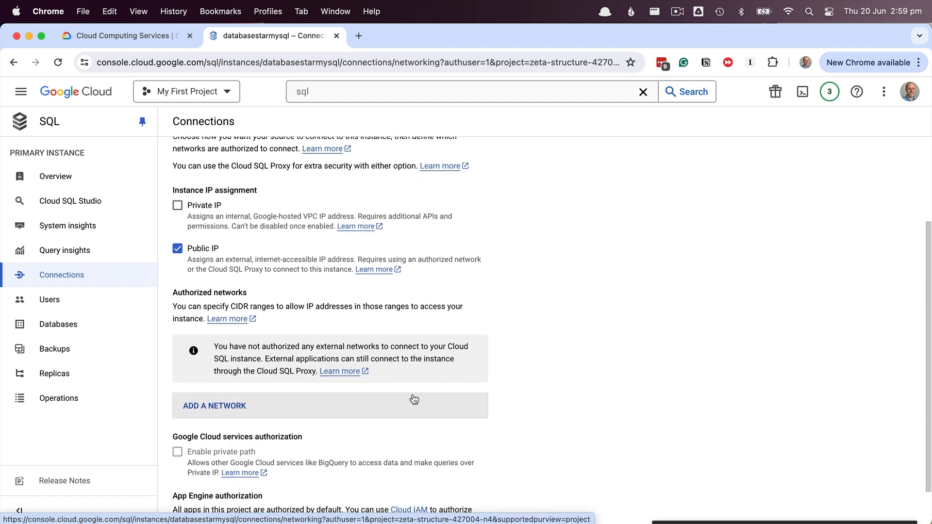
{"action": "left_click", "coordinate": [223, 407]}
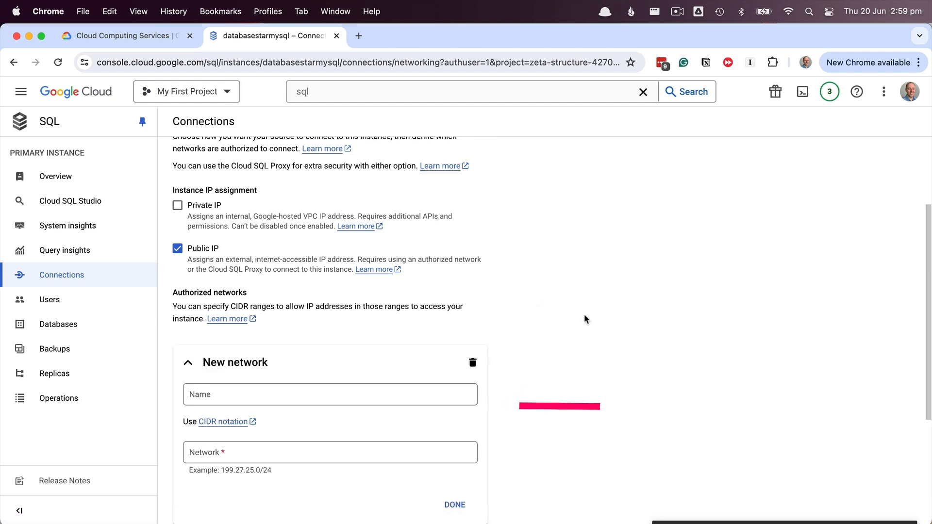
{"action": "left_click", "coordinate": [222, 399]}
{"action": "type", "text": "My Laptop"}
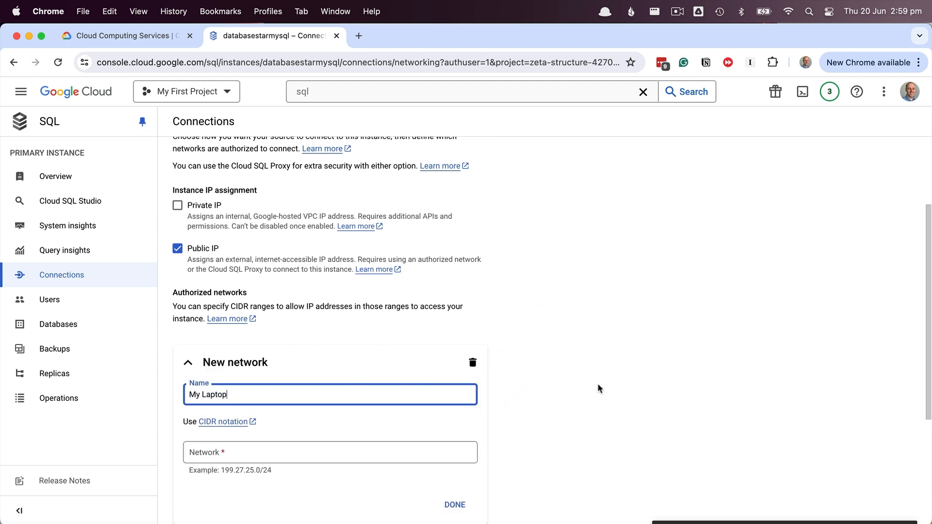
{"action": "scroll", "coordinate": [603, 387], "scroll_direction": "down", "scroll_amount": 2}
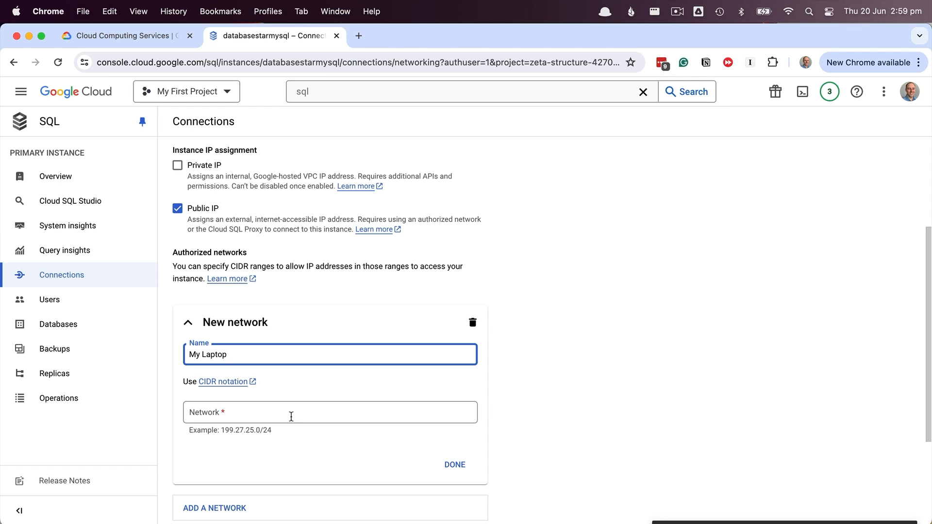
- Search Google for "my ip" in a new browser tab and copy the computer's public IP address from the results
{"action": "left_click", "coordinate": [358, 37]}
{"action": "type", "text": "my ip"}
{"action": "key", "text": "Return"}
{"action": "scroll", "coordinate": [504, 343], "scroll_direction": "down", "scroll_amount": 10}
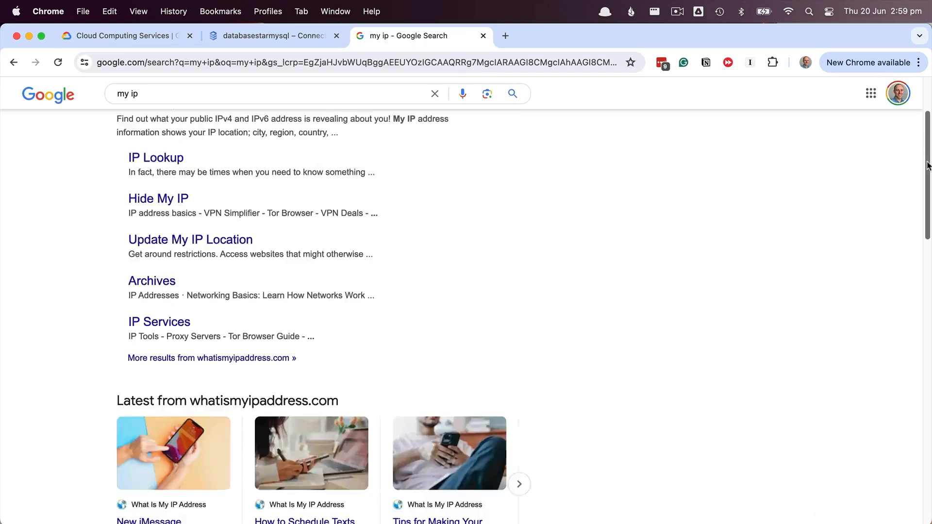
{"action": "left_click_drag", "start_coordinate": [211, 318], "coordinate": [107, 318]}
- Enter the copied public IP address as the My Laptop network in the Cloud SQL console and save the networking changes
{"action": "left_click", "coordinate": [287, 33]}
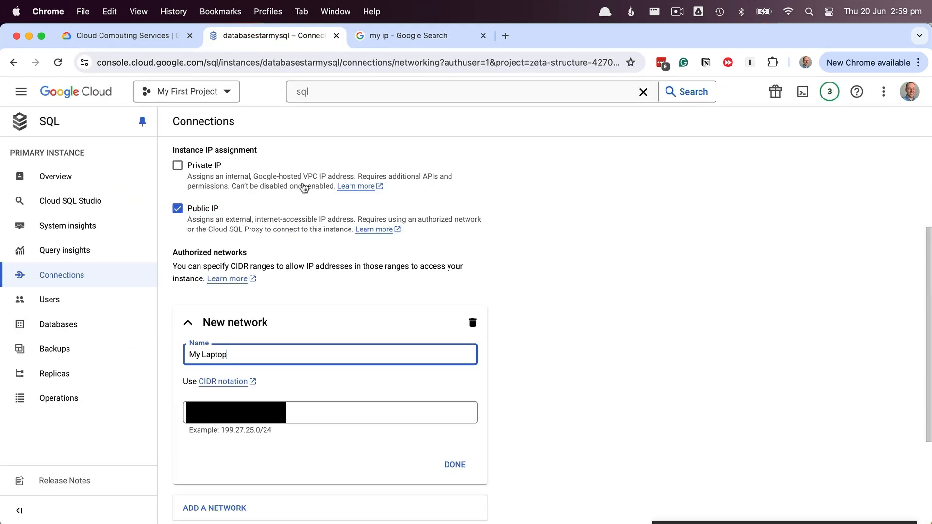
{"action": "left_click", "coordinate": [225, 413]}
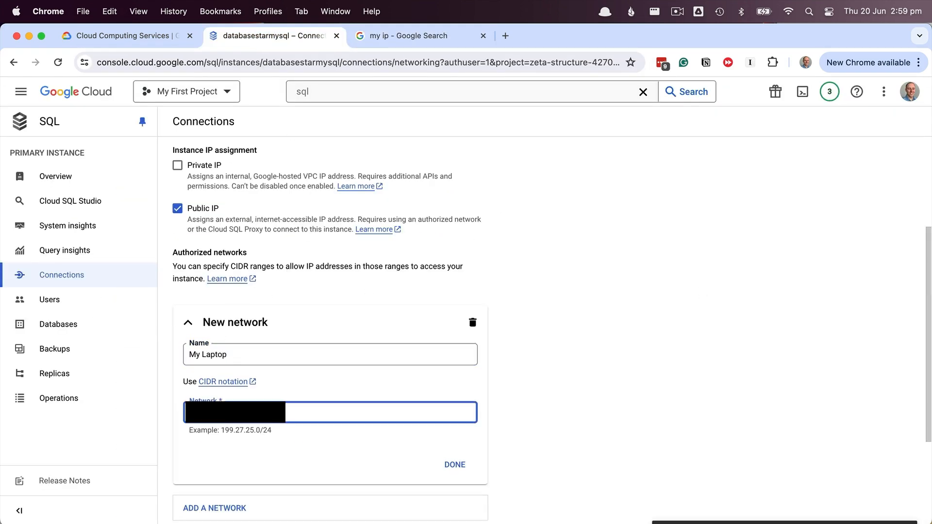
{"action": "left_click", "coordinate": [454, 465]}
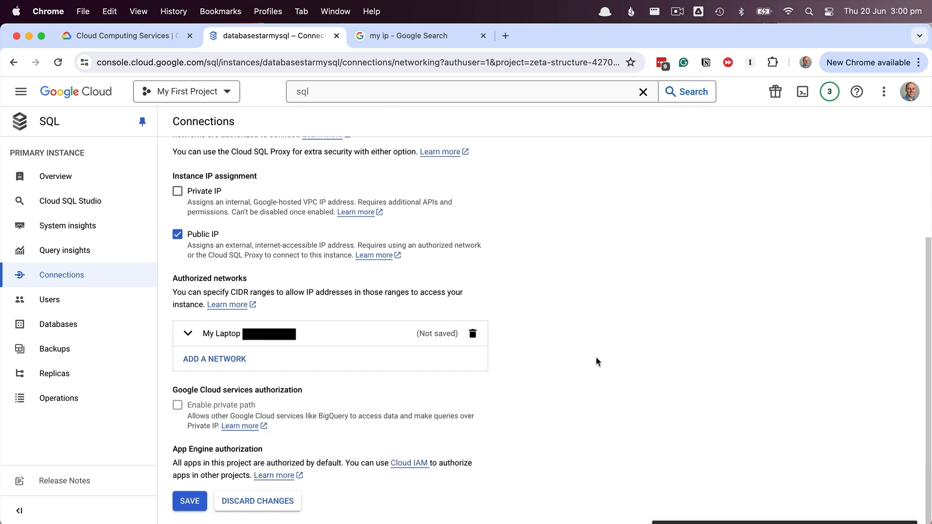
{"action": "left_click", "coordinate": [187, 503]}
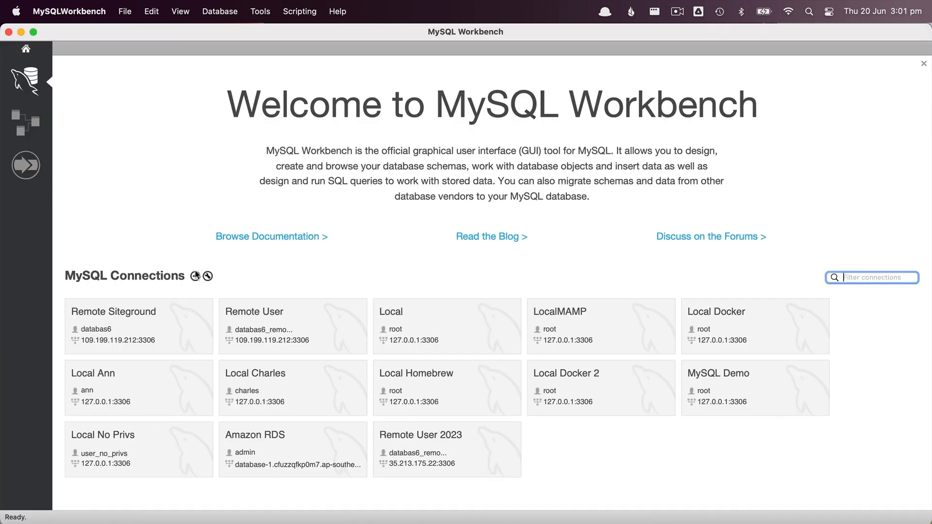
- Start setting up a new MySQL Workbench connection and name it GCP
{"action": "left_click", "coordinate": [195, 276]}
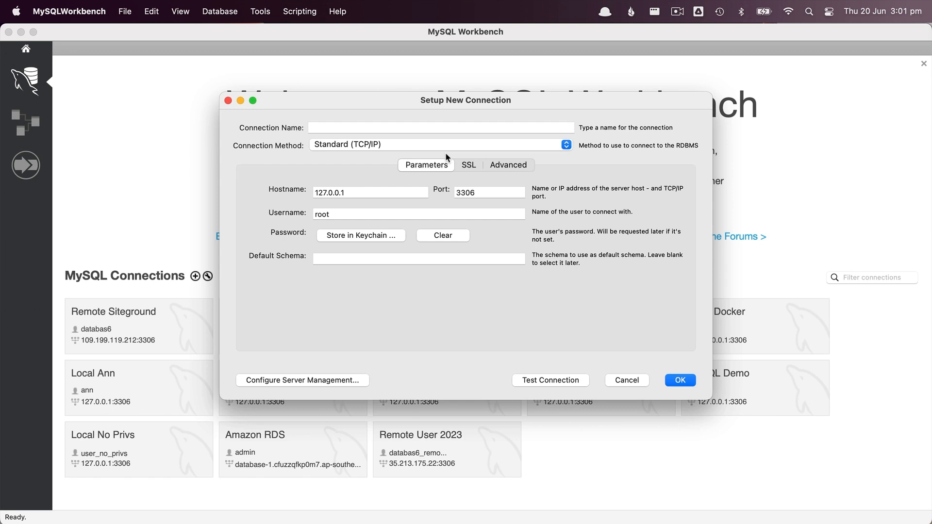
{"action": "left_click", "coordinate": [325, 127]}
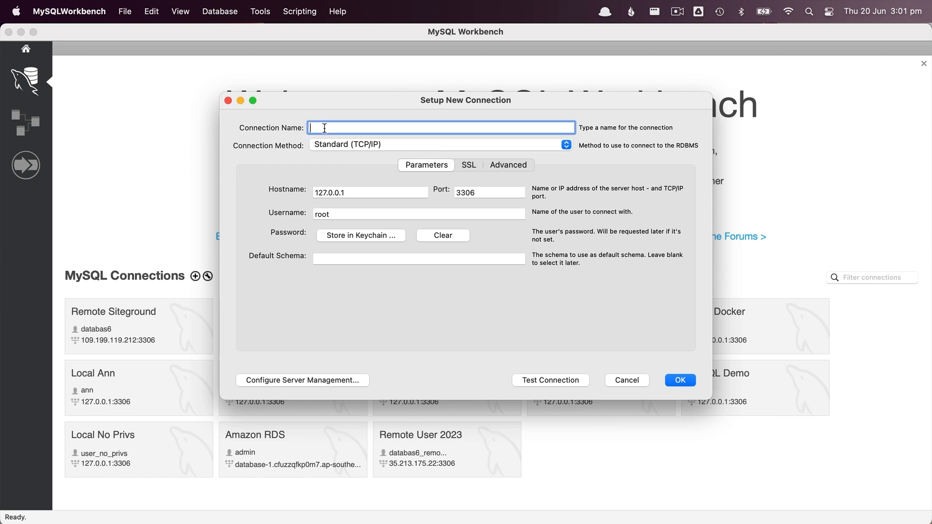
{"action": "type", "text": "GCP"}
- Copy the databasestarmysql instance's public IP address from the Cloud SQL overview in Chrome and enter it as the GCP connection's hostname in MySQL Workbench
{"action": "key", "text": "super+Tab"}
{"action": "scroll", "coordinate": [509, 470], "scroll_direction": "down", "scroll_amount": 3}
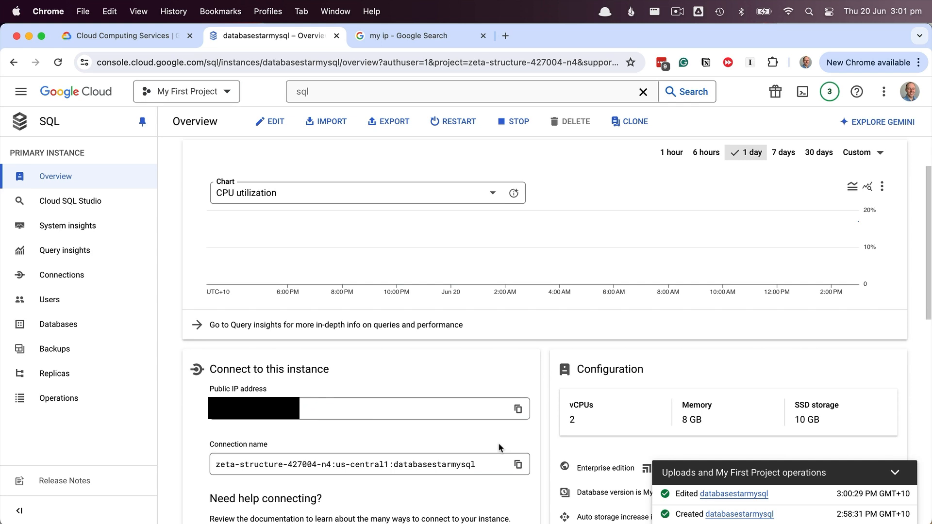
{"action": "left_click", "coordinate": [517, 408]}
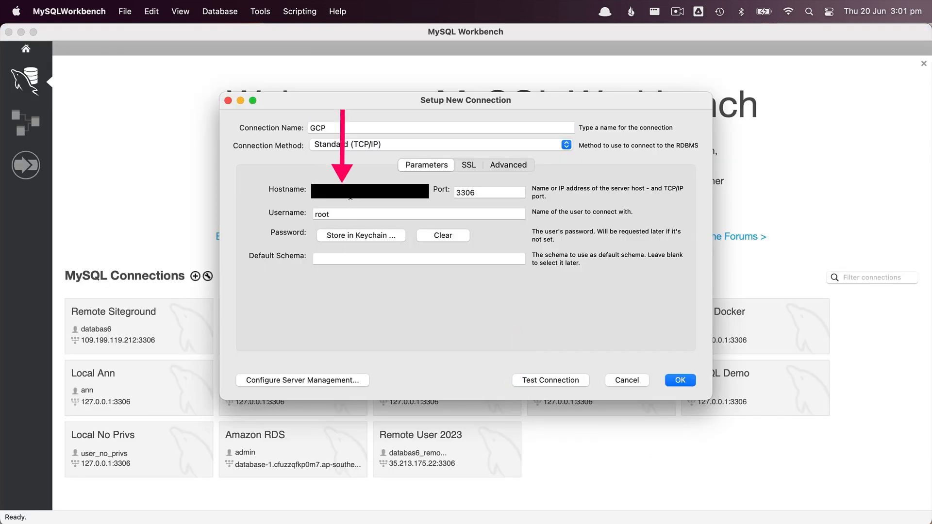
{"action": "left_click", "coordinate": [349, 198]}
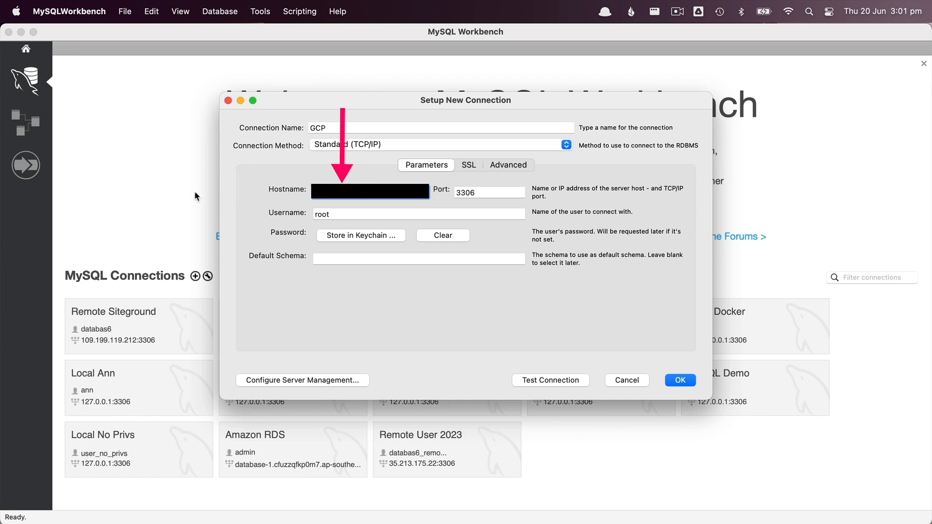
- Store the root user's password in the keychain for the GCP connection
{"action": "left_click", "coordinate": [360, 237]}
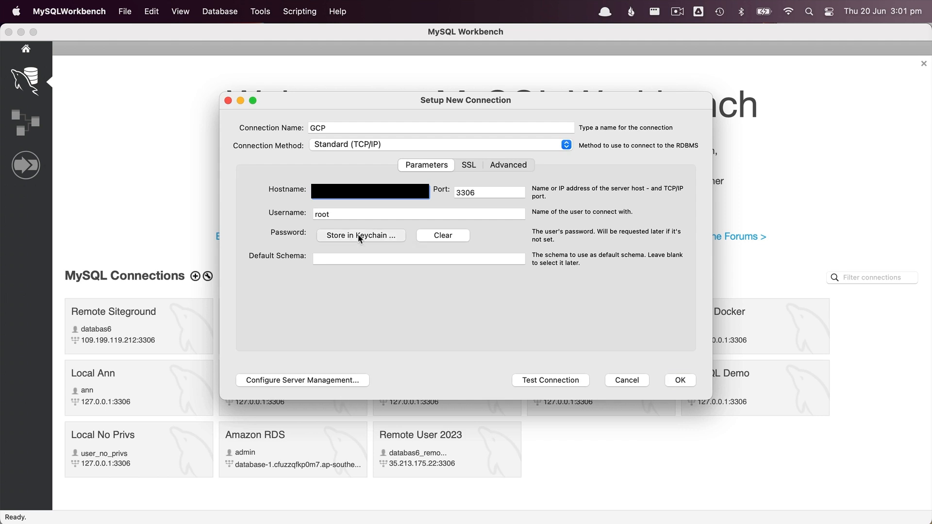
{"action": "type", "text": "•••••••••••"}
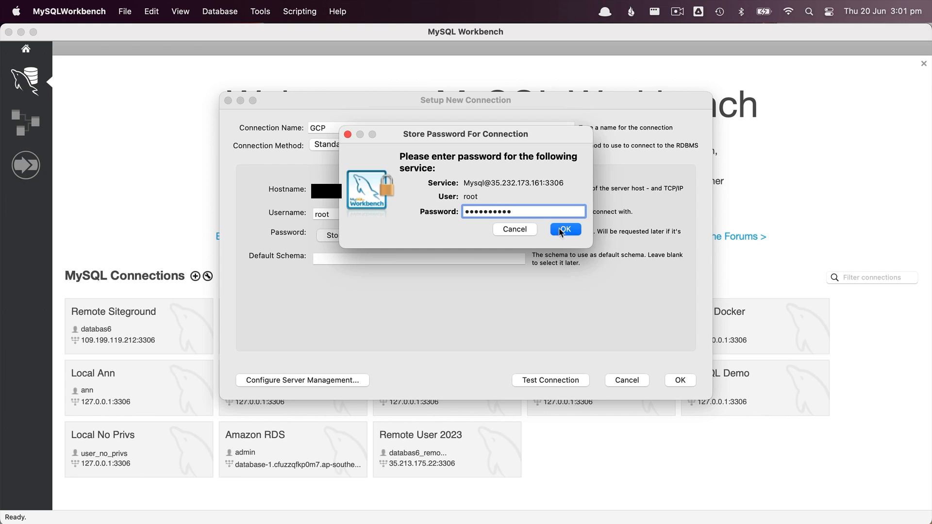
{"action": "left_click", "coordinate": [563, 230]}
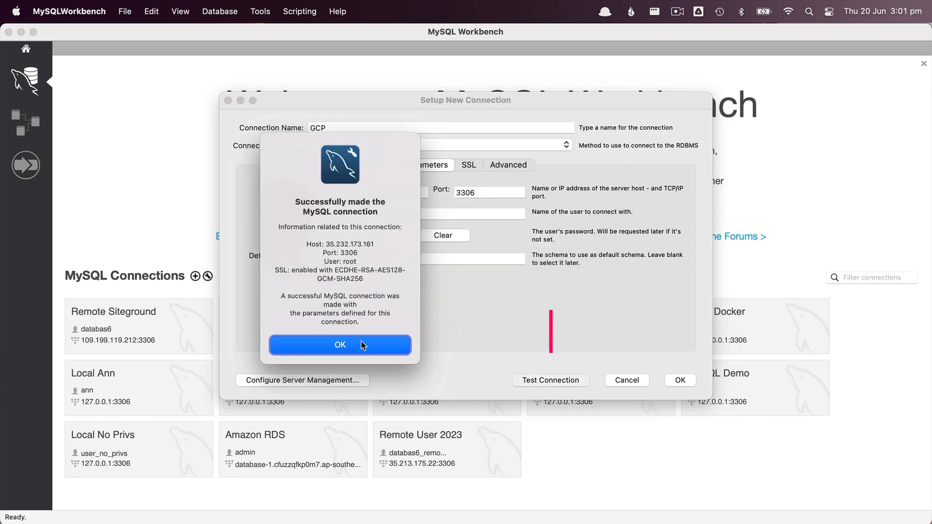
- Close the connection test message, save the GCP connection and open it in the SQL editor
{"action": "left_click", "coordinate": [361, 344]}
{"action": "left_click", "coordinate": [679, 382]}
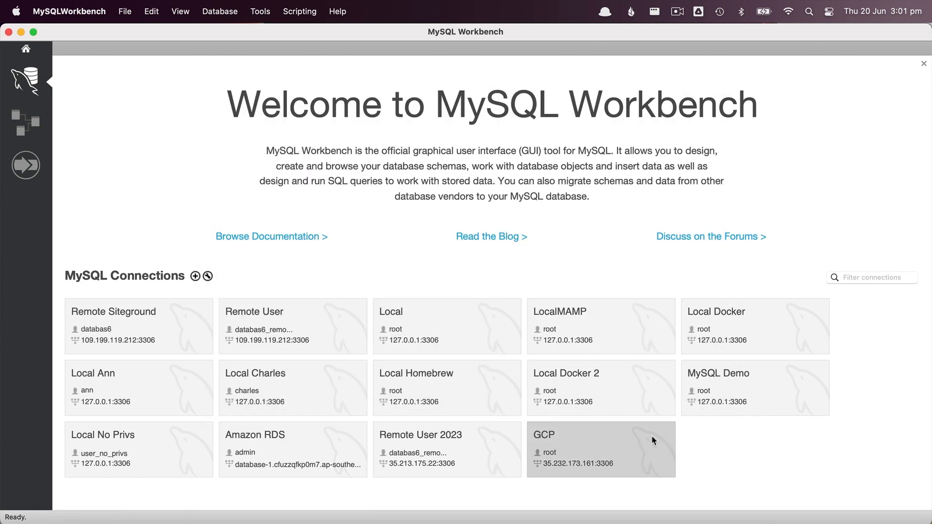
{"action": "left_click", "coordinate": [581, 443]}
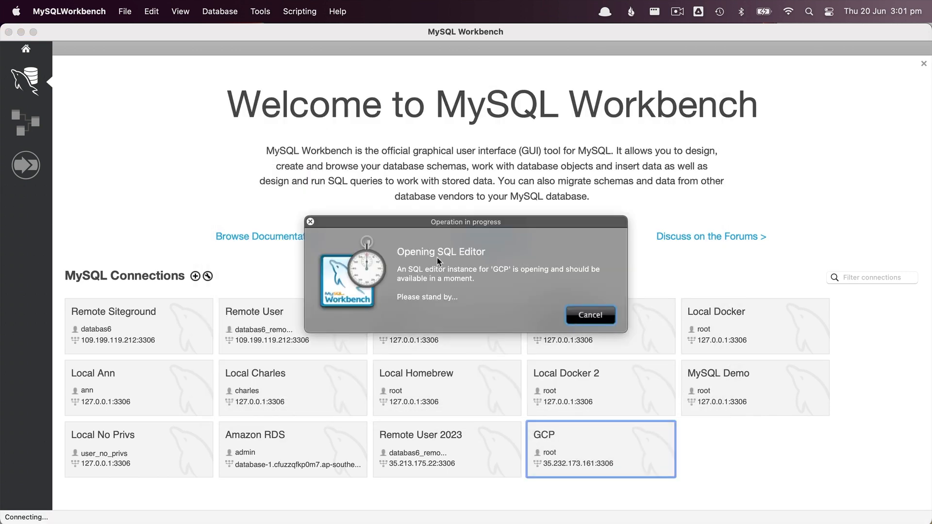
- Write the query SELECT NOW(); in the GCP query editor and execute it
{"action": "type", "text": "SELECT NOW()"}
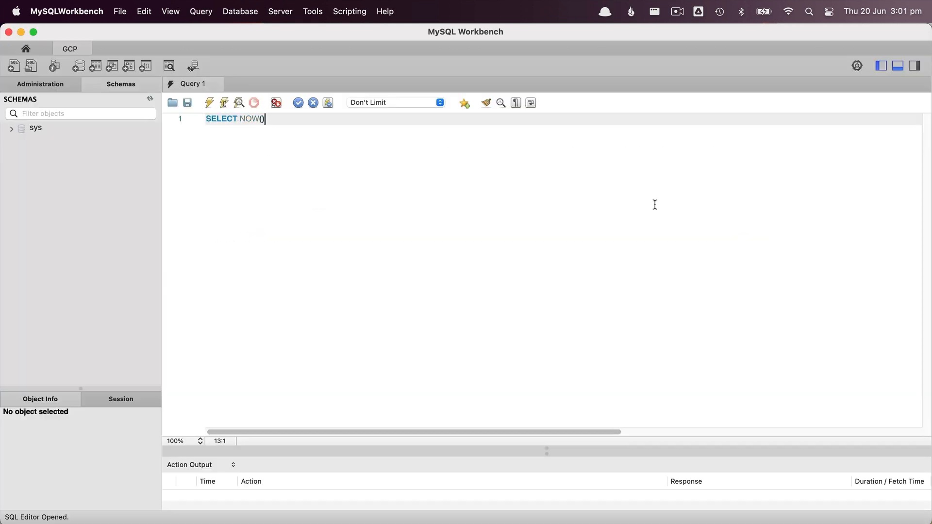
{"action": "type", "text": ";"}
{"action": "left_click", "coordinate": [224, 103]}
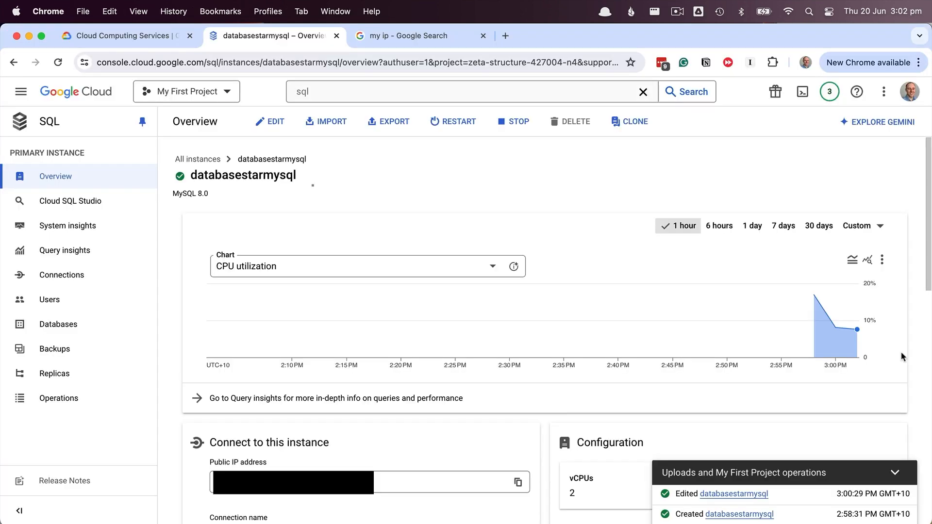
- Stop the databasestarmysql instance in the Cloud SQL console in Chrome and confirm the stop
{"action": "left_click", "coordinate": [515, 122]}
{"action": "left_click", "coordinate": [611, 357]}
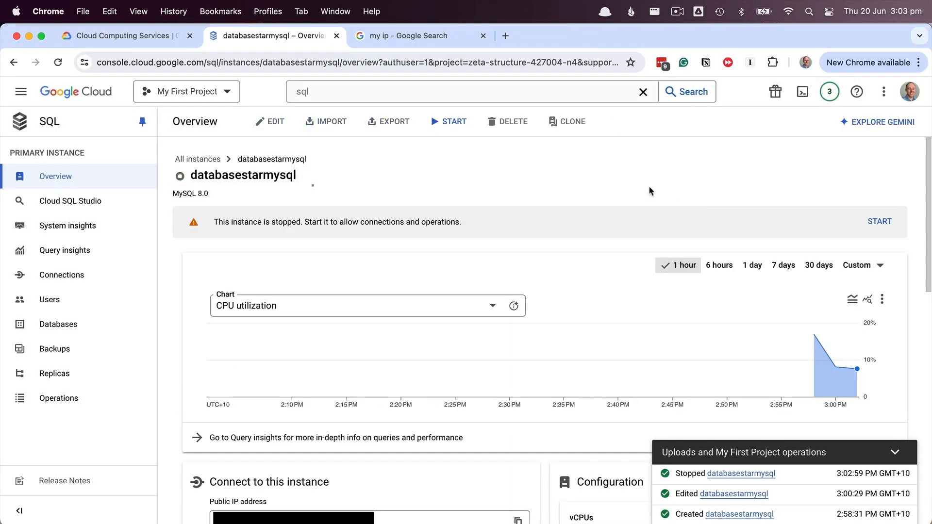